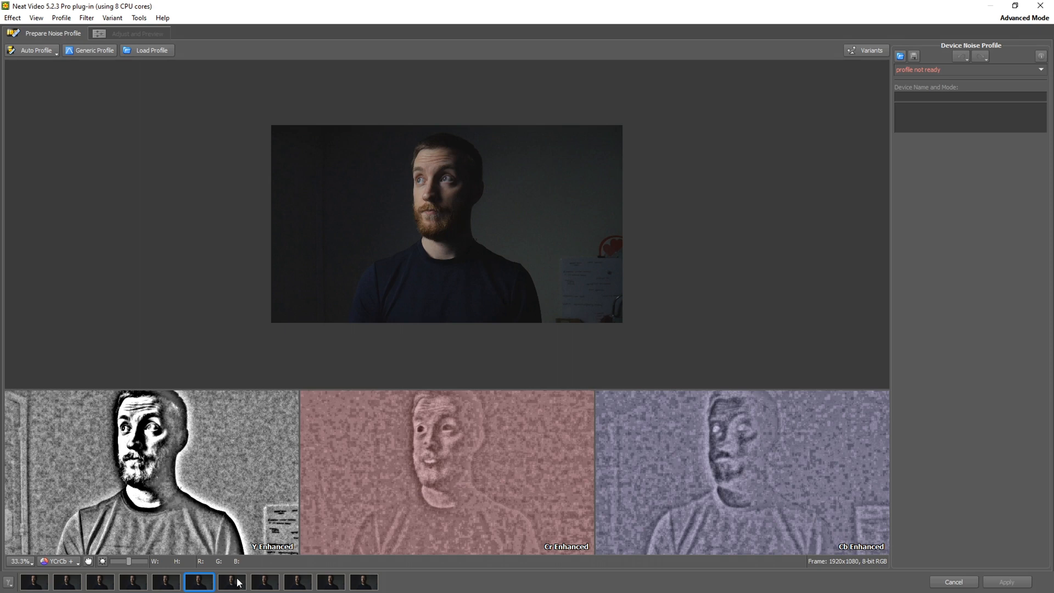
# Select a uniform noise sample of about 511 × 511 px on the plain wall beside the man's head
pyautogui.scroll(4, 442, 213)
pyautogui.scroll(-4, 442, 214)
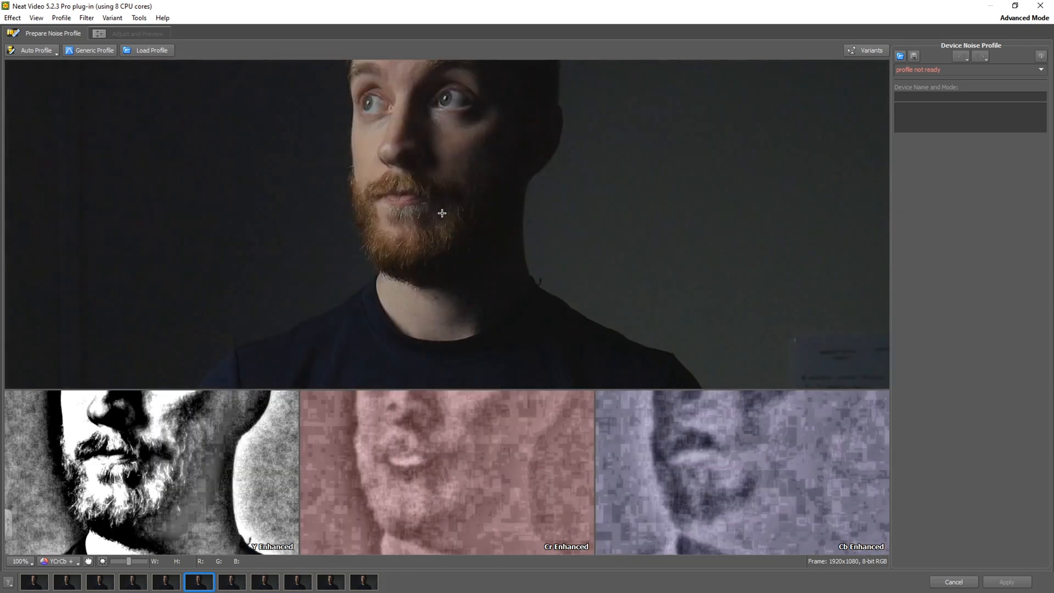
pyautogui.scroll(3, 442, 213)
pyautogui.moveTo(545, 166); pyautogui.dragTo(285, 328)
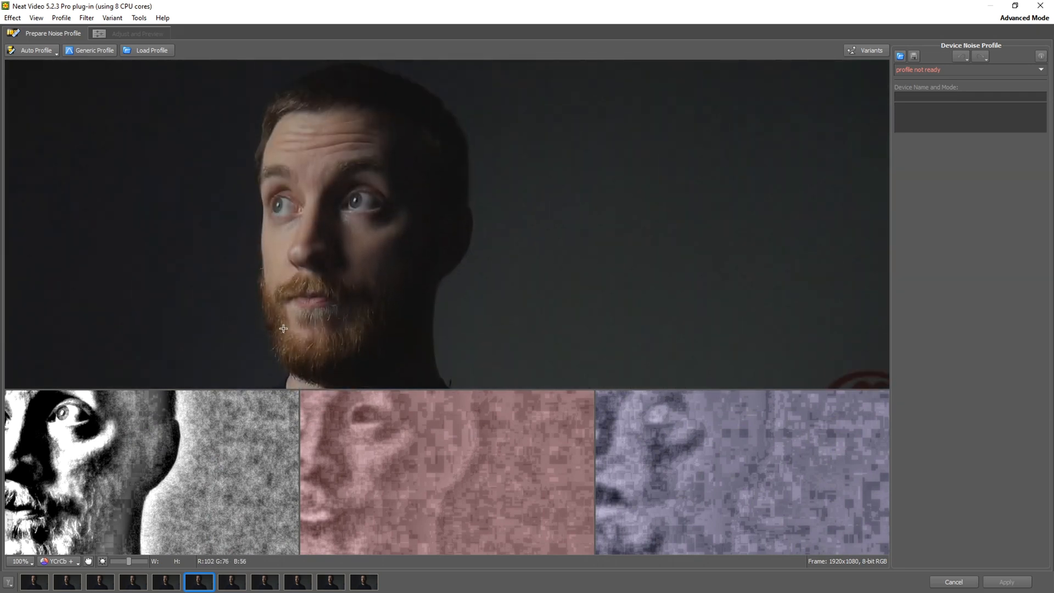
pyautogui.scroll(-2, 543, 204)
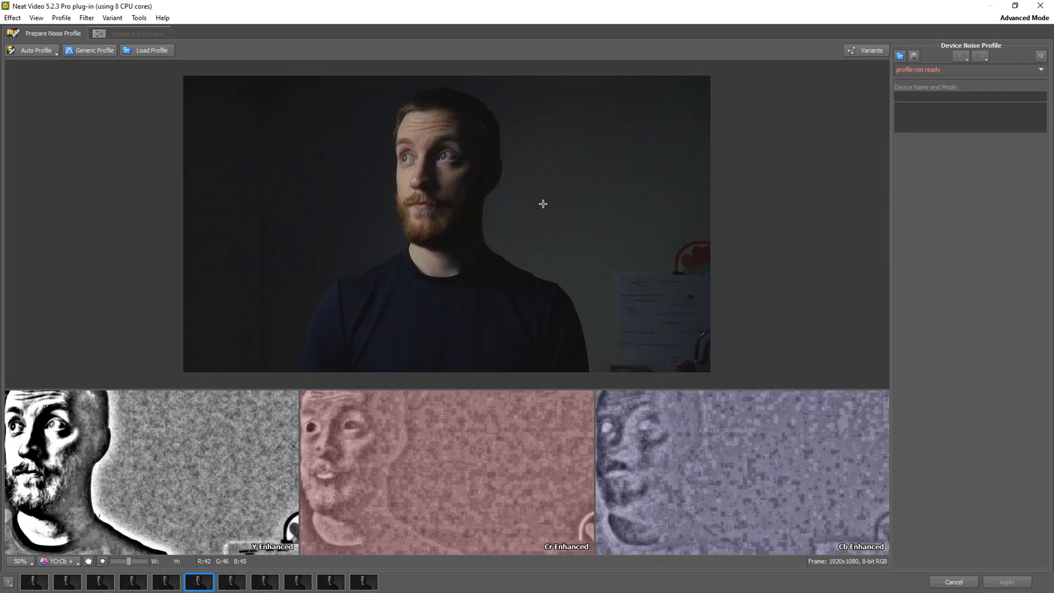
pyautogui.click(597, 159)
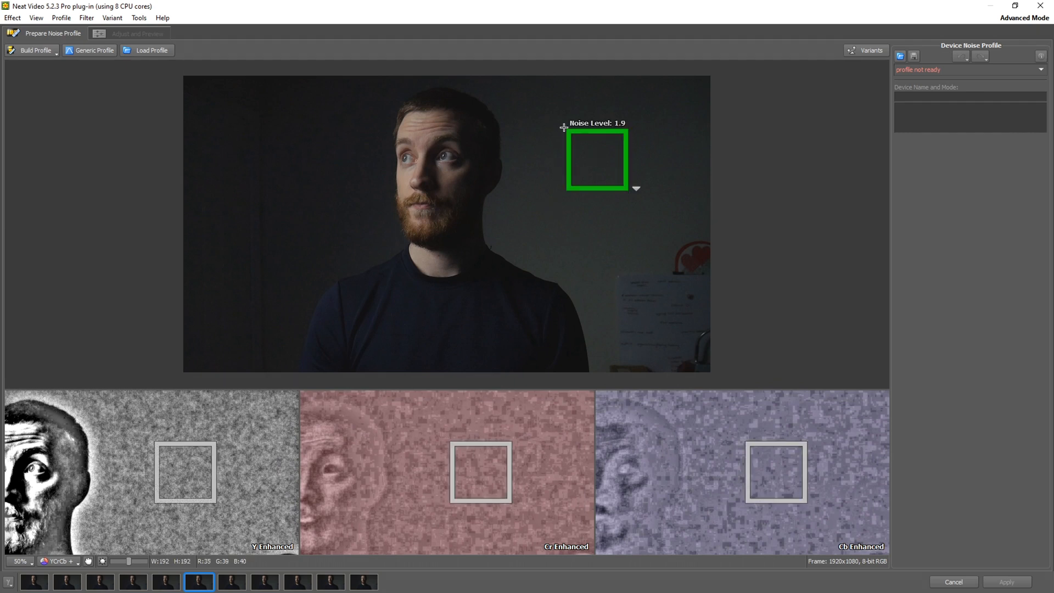
pyautogui.moveTo(605, 162); pyautogui.dragTo(421, 175)
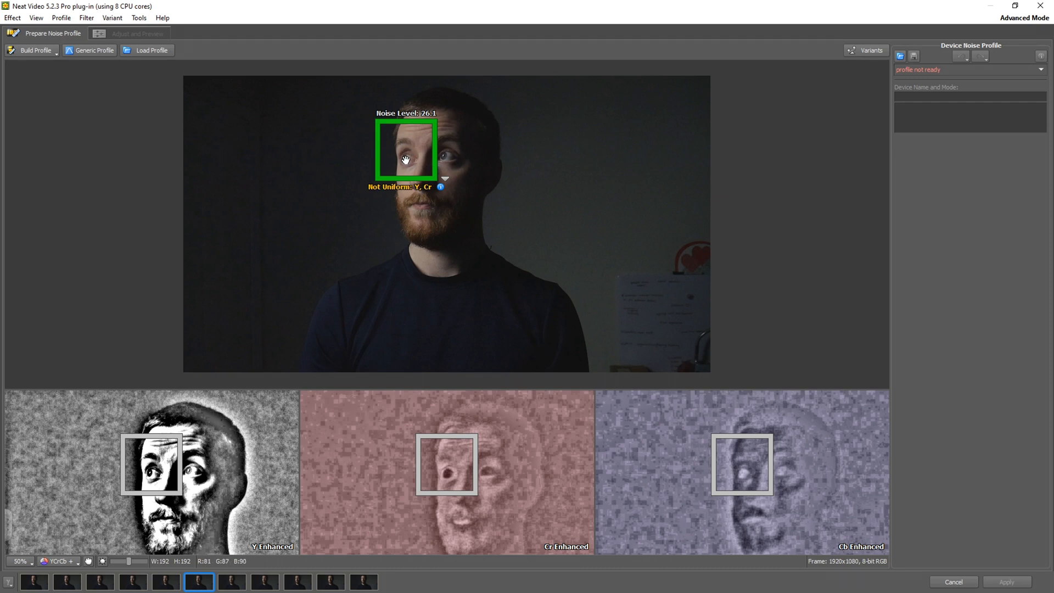
pyautogui.moveTo(406, 160); pyautogui.dragTo(619, 162)
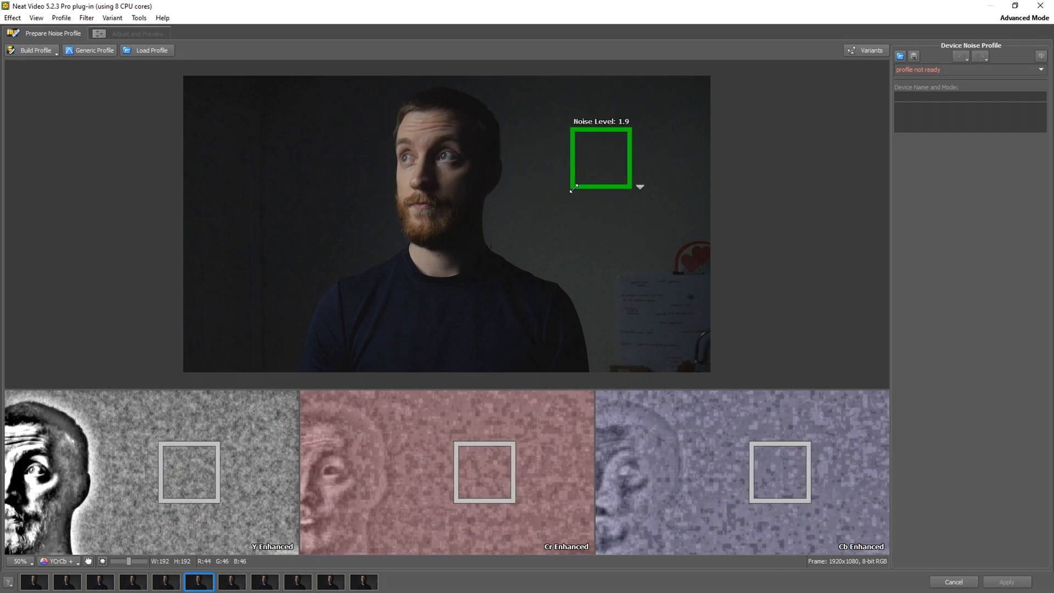
pyautogui.moveTo(572, 186); pyautogui.dragTo(484, 275)
pyautogui.moveTo(555, 220); pyautogui.dragTo(578, 204)
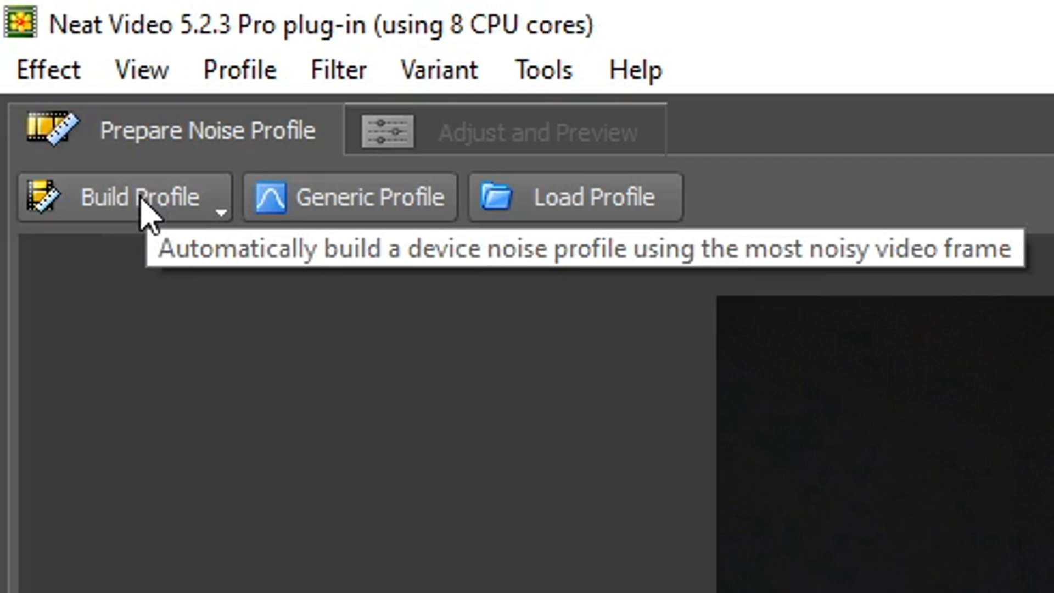
# Build a noise profile from the selected area using the most noisy frame
pyautogui.click(209, 213)
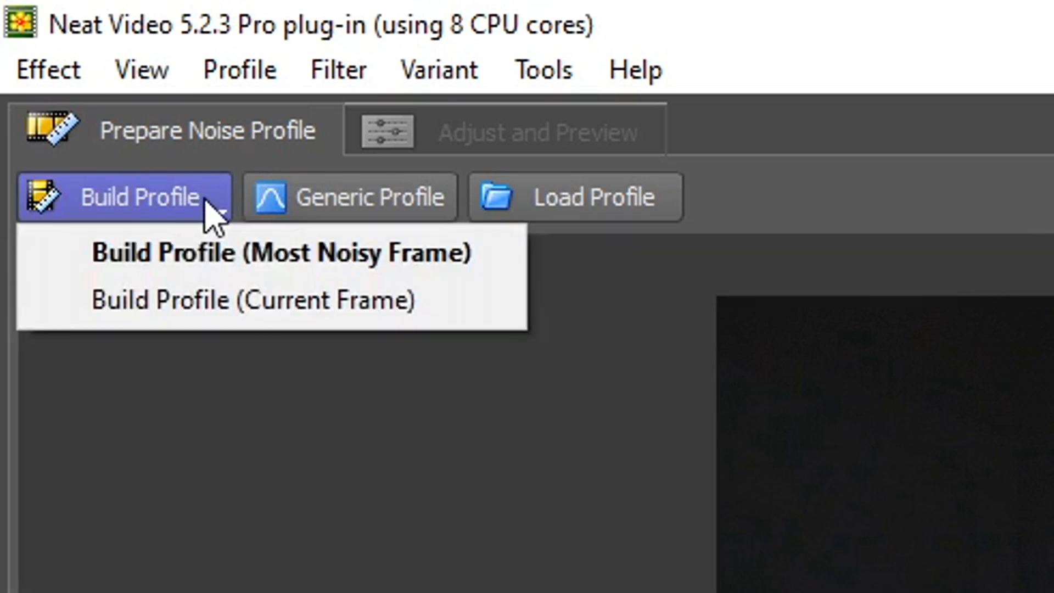
pyautogui.click(207, 270)
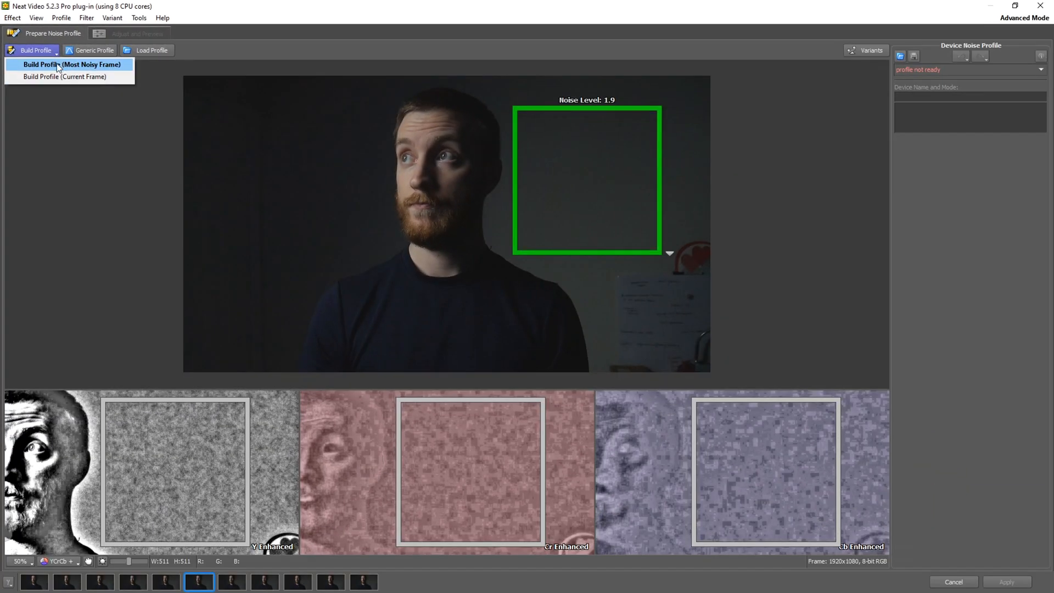
pyautogui.click(57, 63)
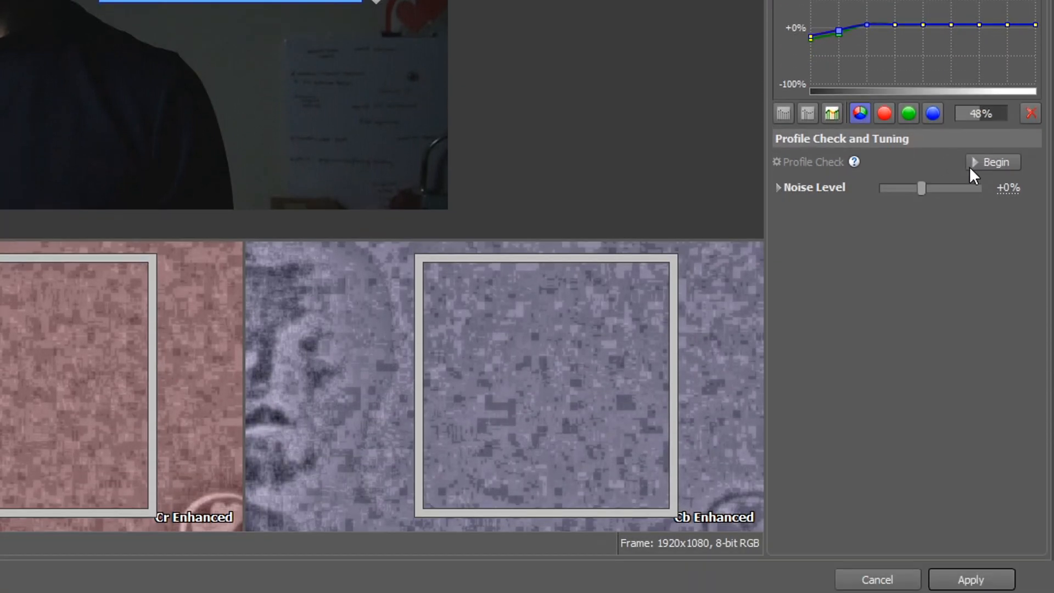
# Run the profile check and look over the noise level and frequency tuning settings, ending the check without changing them
pyautogui.click(979, 164)
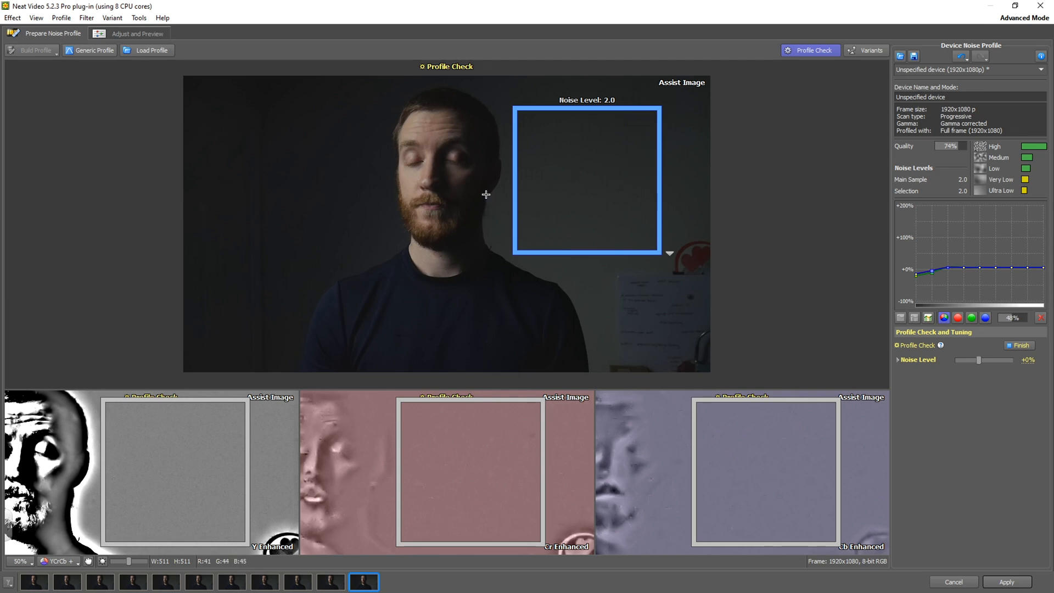
pyautogui.click(901, 362)
pyautogui.click(903, 410)
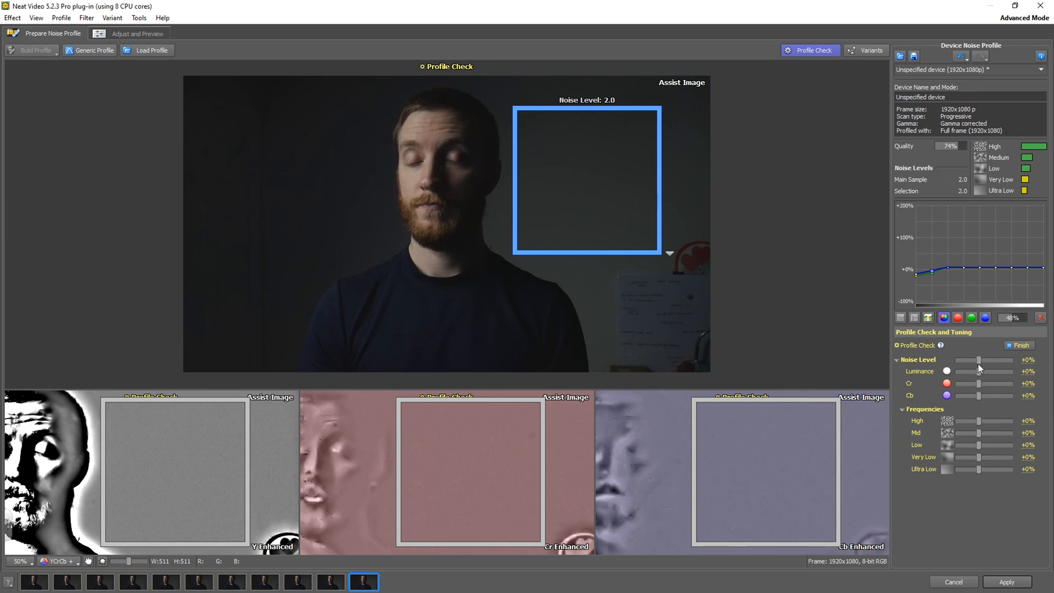
pyautogui.click(1017, 345)
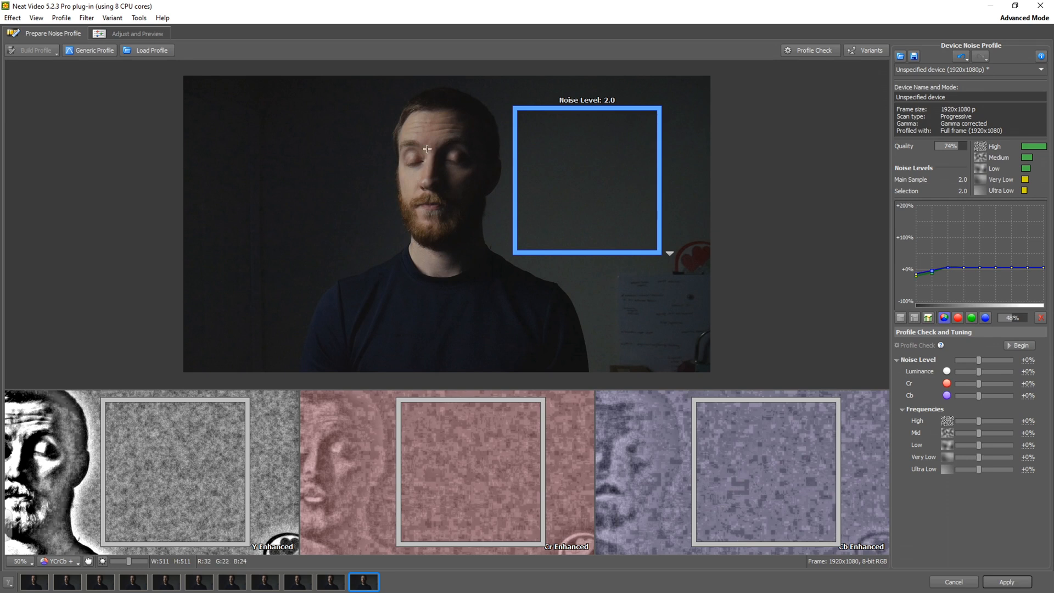
# Compare the filtered frame with the original in the adjustment preview, examining the face and wall at 100% and 200%
pyautogui.click(126, 33)
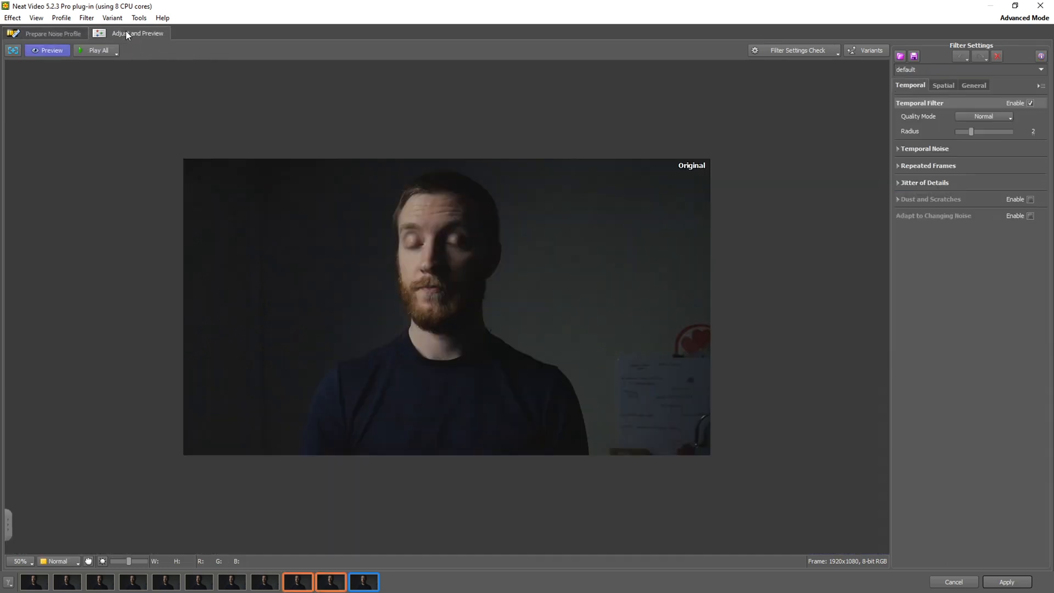
pyautogui.scroll(1, 427, 317)
pyautogui.scroll(1, 427, 317)
pyautogui.scroll(-2, 426, 317)
pyautogui.scroll(1, 426, 316)
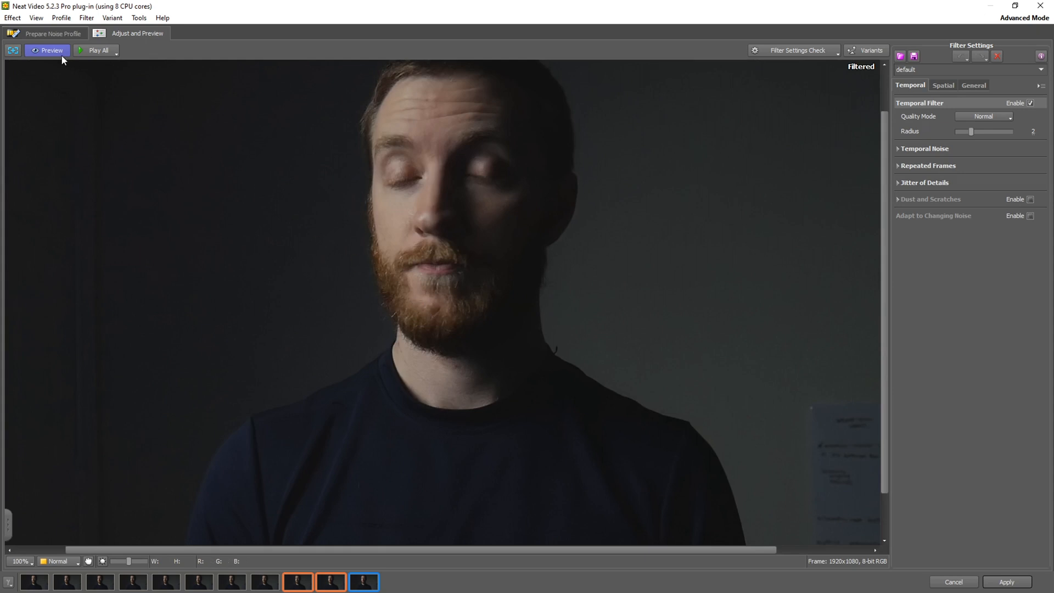
pyautogui.click(47, 51)
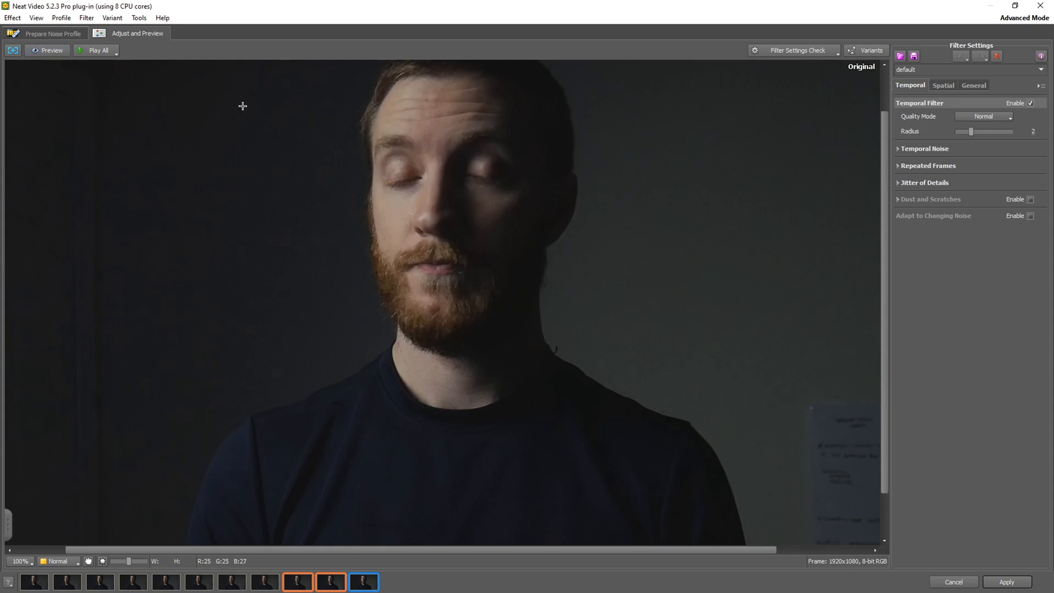
pyautogui.scroll(1, 724, 238)
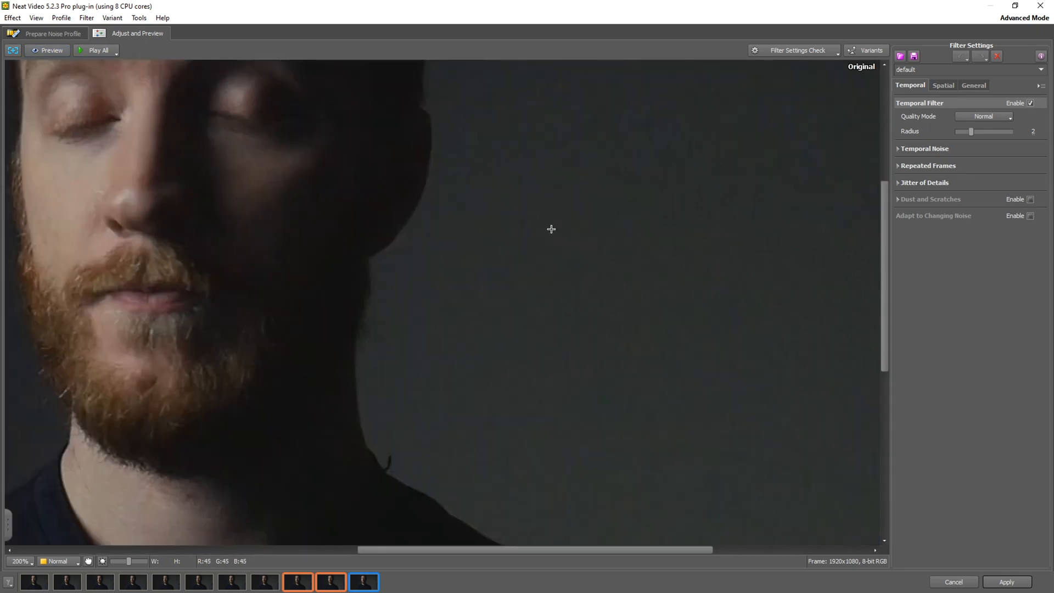
pyautogui.click(50, 50)
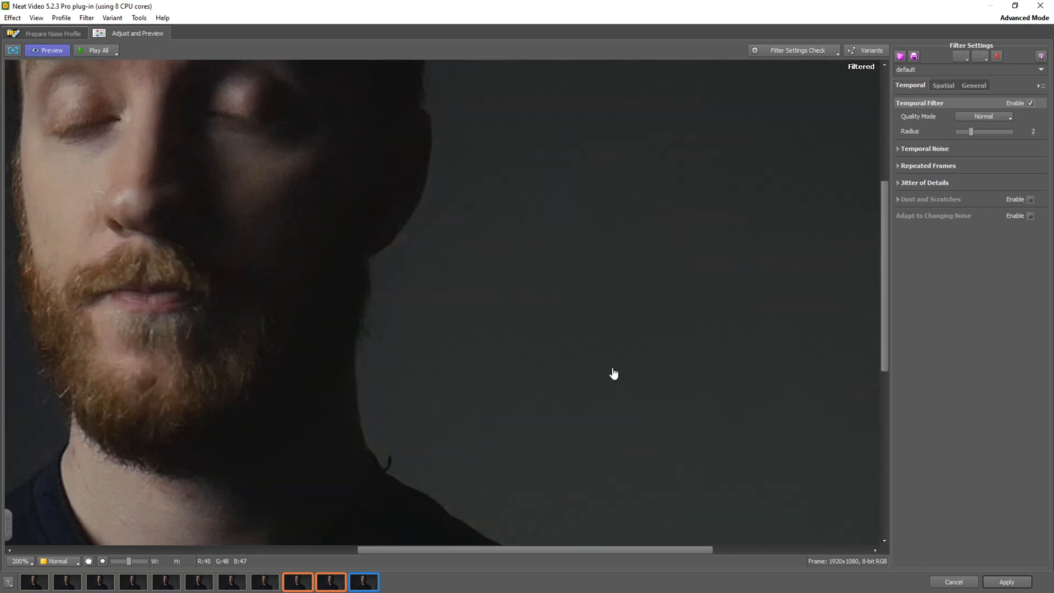
pyautogui.scroll(-1, 675, 384)
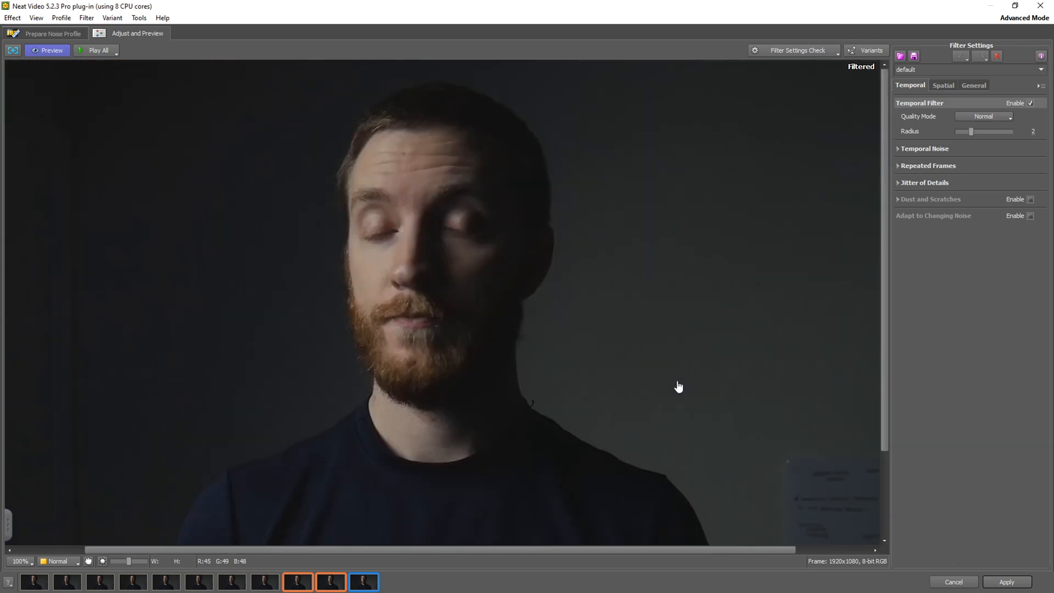
pyautogui.scroll(1, 407, 258)
pyautogui.click(50, 50)
pyautogui.click(45, 50)
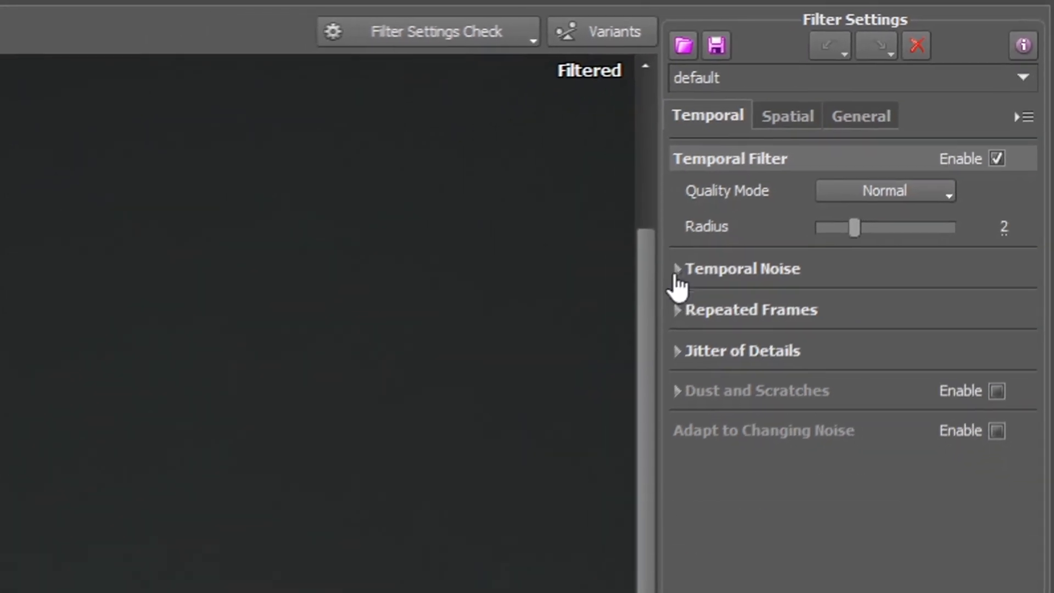
# Expand the temporal filter's setting groups and set its quality mode to High
pyautogui.click(637, 298)
pyautogui.click(786, 356)
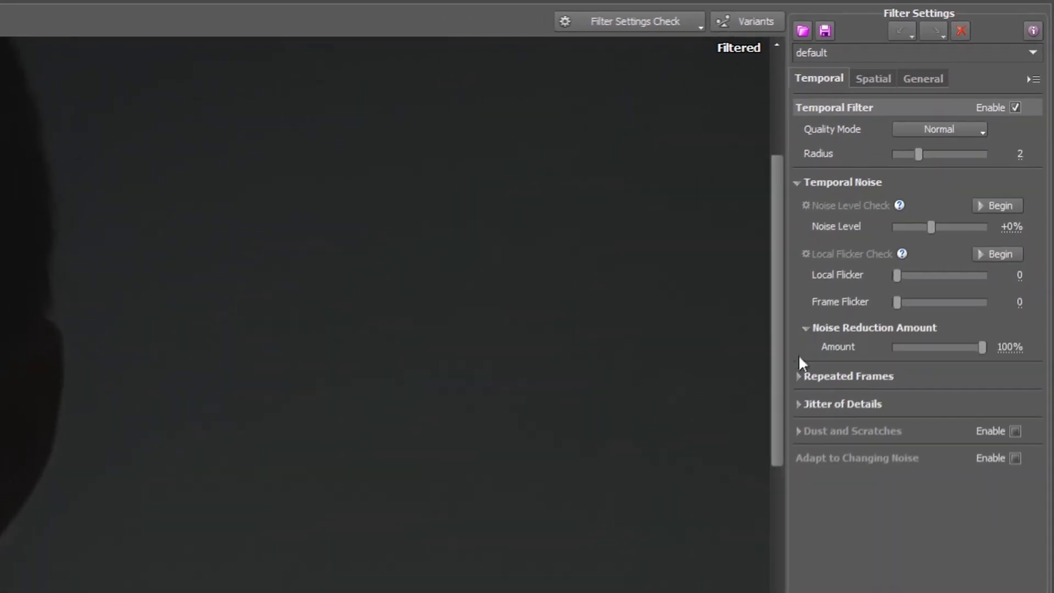
pyautogui.click(779, 385)
pyautogui.click(830, 412)
pyautogui.click(829, 435)
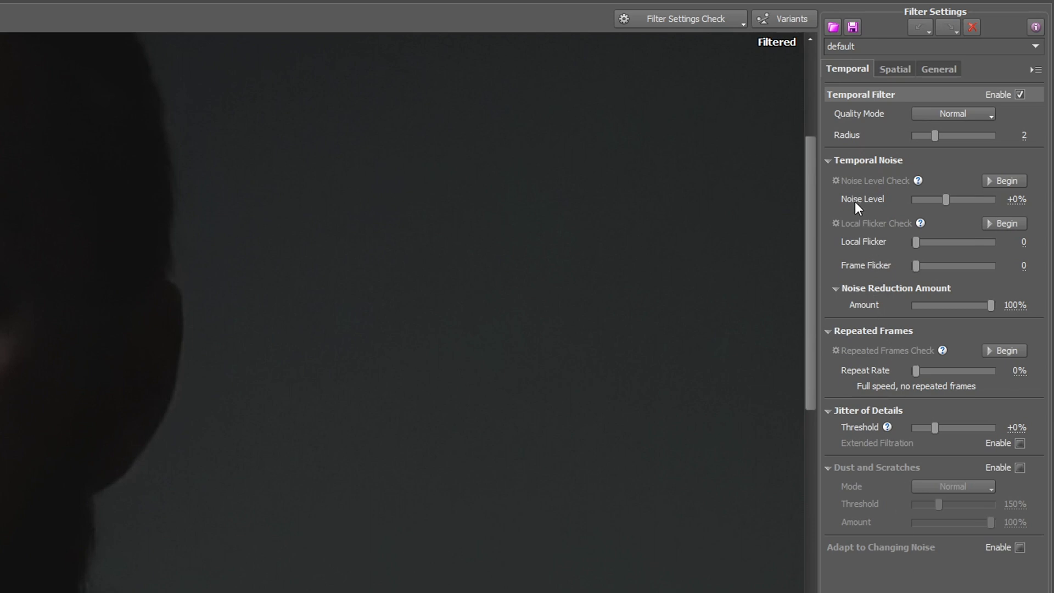
pyautogui.moveTo(860, 200)
pyautogui.click(983, 116)
pyautogui.click(957, 148)
# Read the tuning guides for the temporal filter's Noise Level, Local Flicker and Repeated Frames checks
pyautogui.click(918, 180)
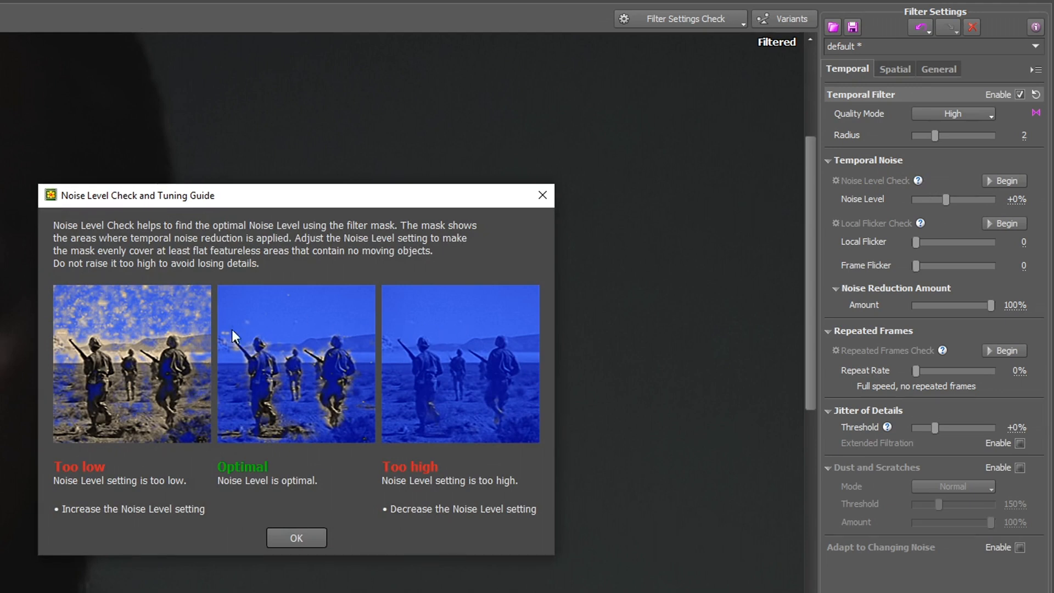
pyautogui.click(302, 541)
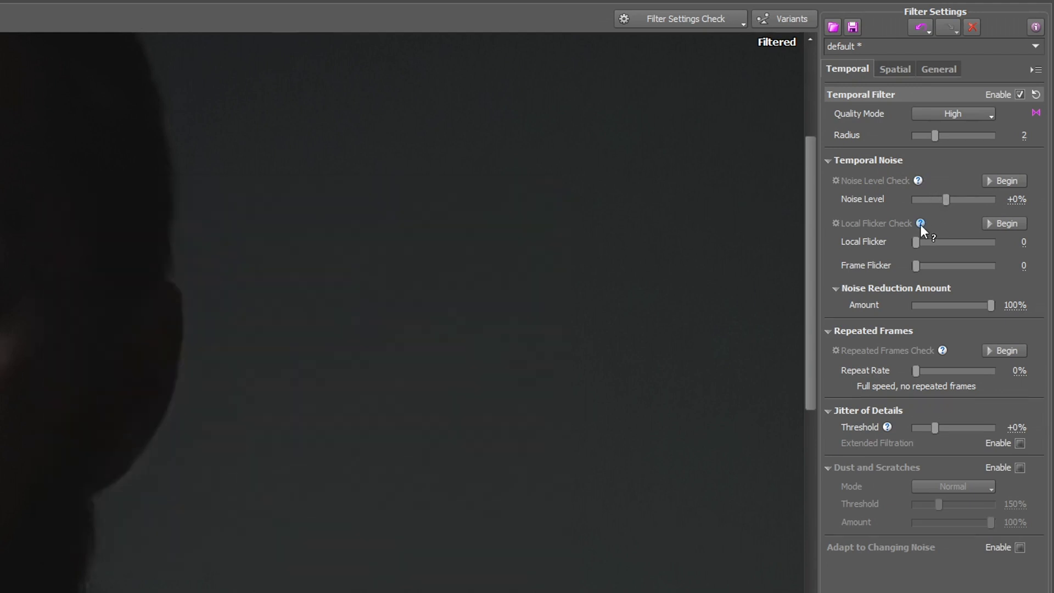
pyautogui.click(921, 223)
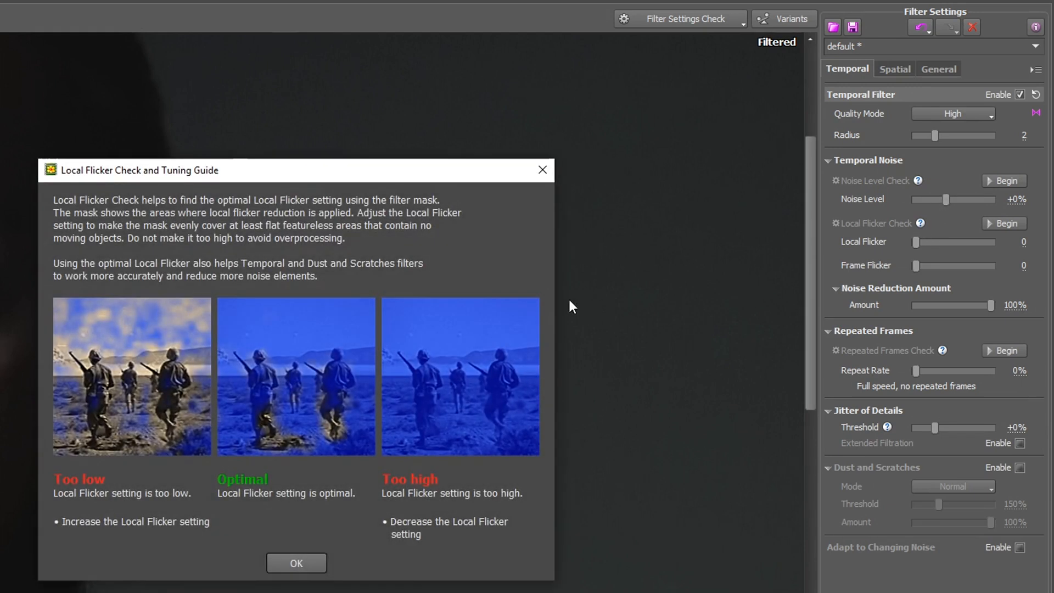
pyautogui.click(297, 563)
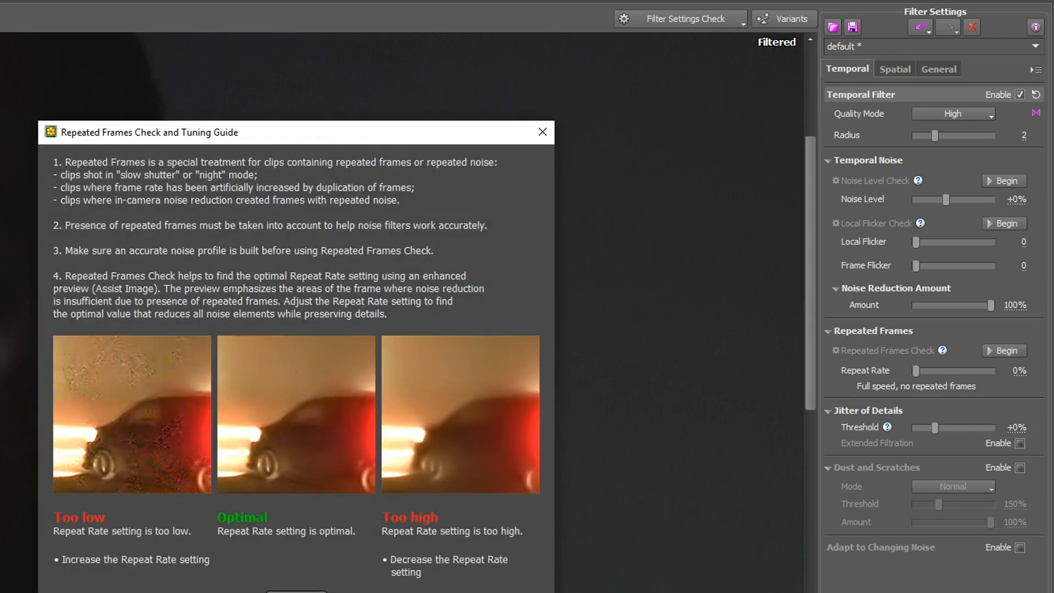
pyautogui.click(297, 592)
# Look over the spatial filter settings and read the Spatial Filter Tuning Guide
pyautogui.click(898, 67)
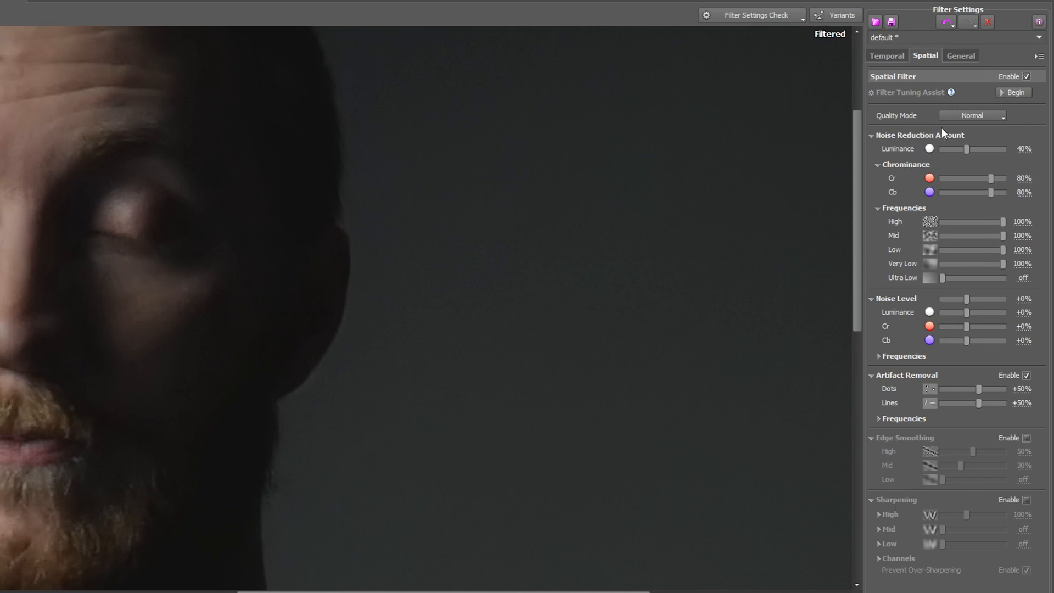
pyautogui.click(953, 92)
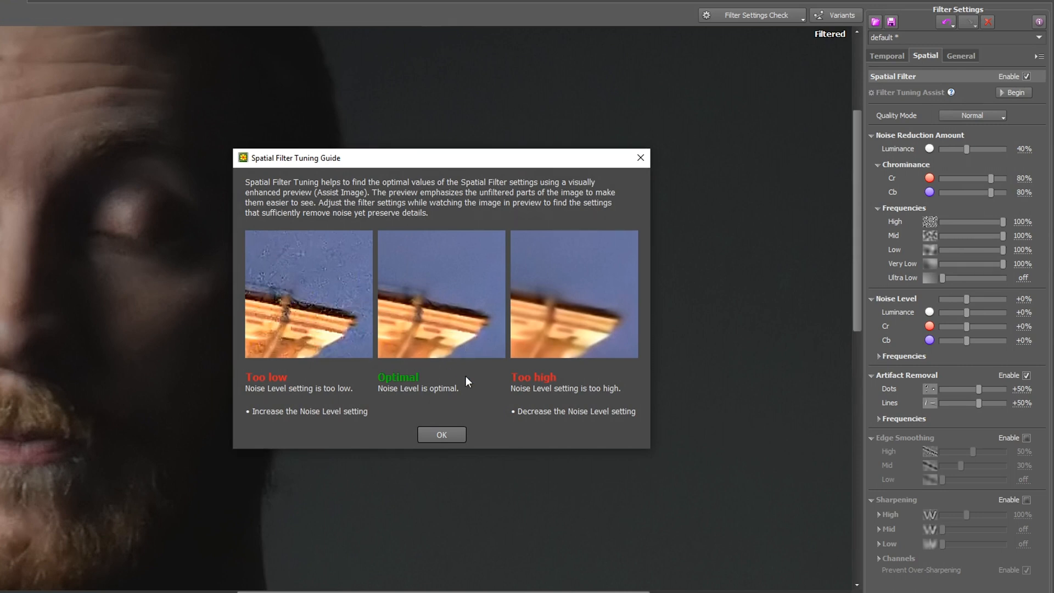
pyautogui.click(443, 435)
# In the performance preferences, set processing to use both CPU and GPU
pyautogui.click(961, 55)
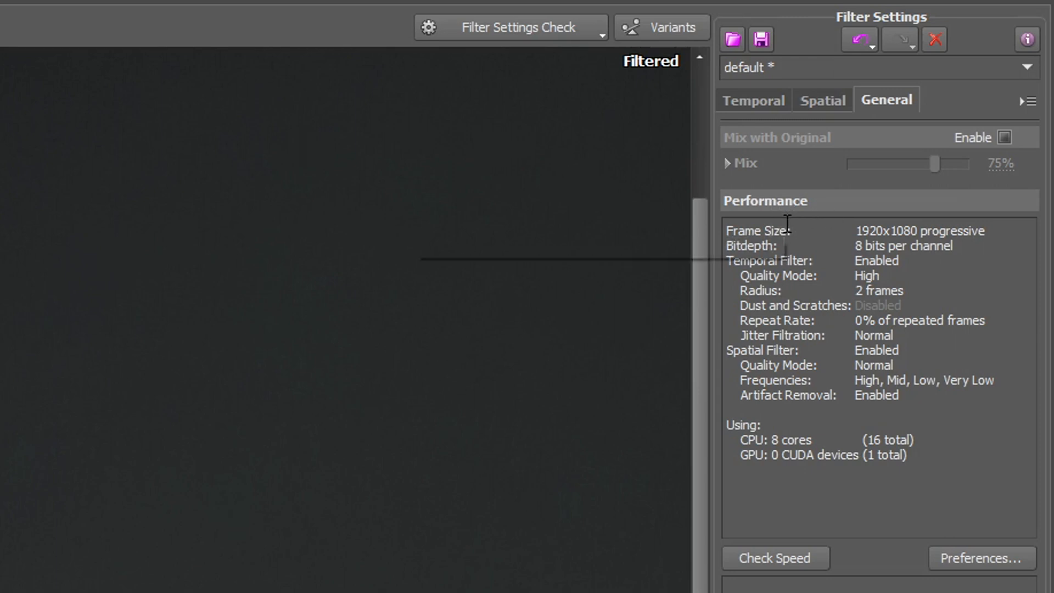
pyautogui.click(971, 556)
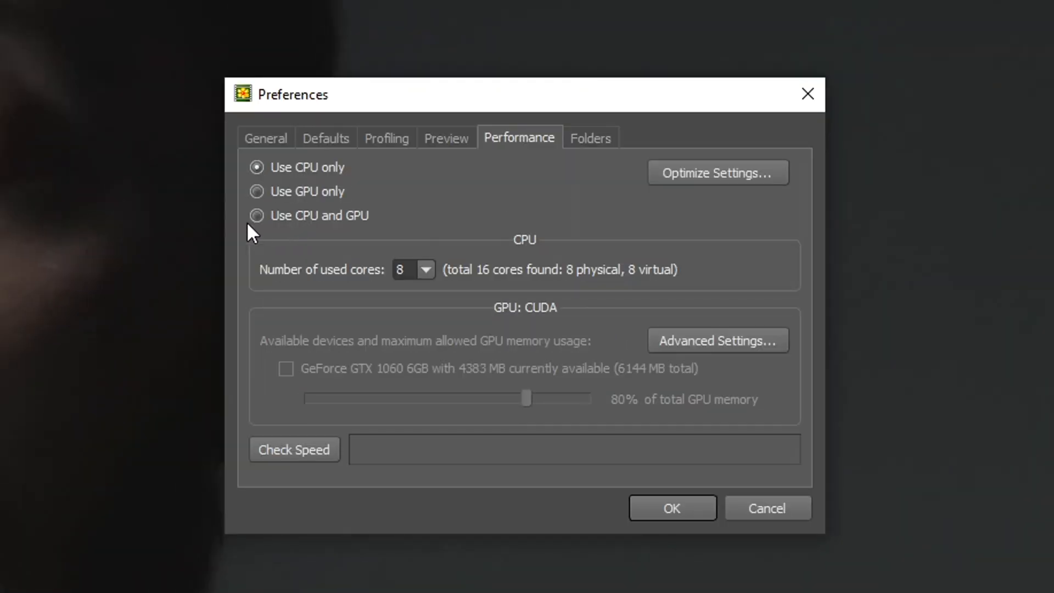
pyautogui.click(257, 215)
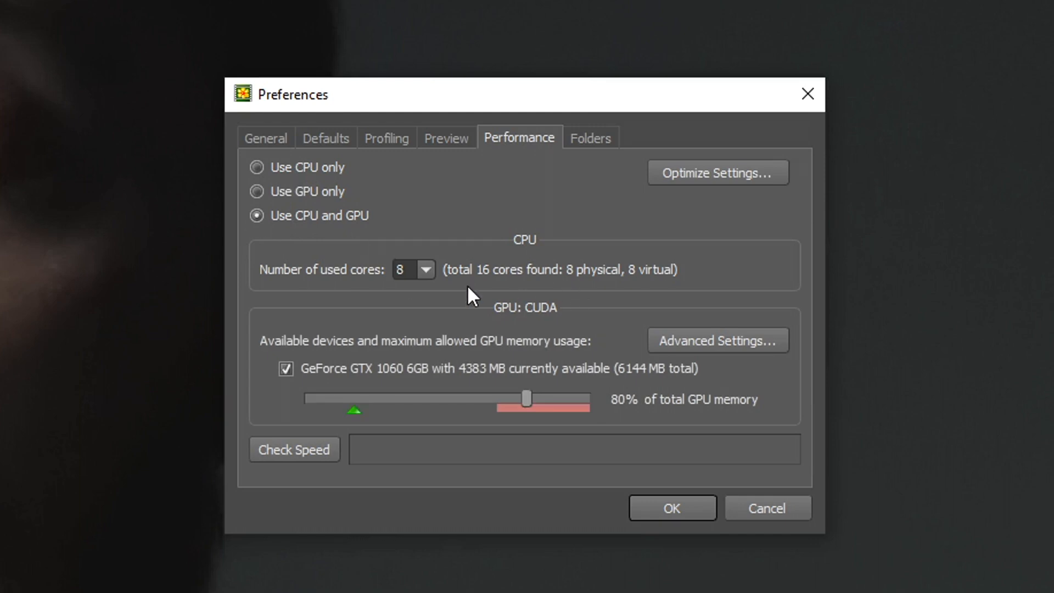
# Review the General, Defaults, Profiling, Performance and Folders preferences
pyautogui.click(291, 137)
pyautogui.click(330, 137)
pyautogui.click(375, 136)
pyautogui.click(544, 137)
pyautogui.click(605, 138)
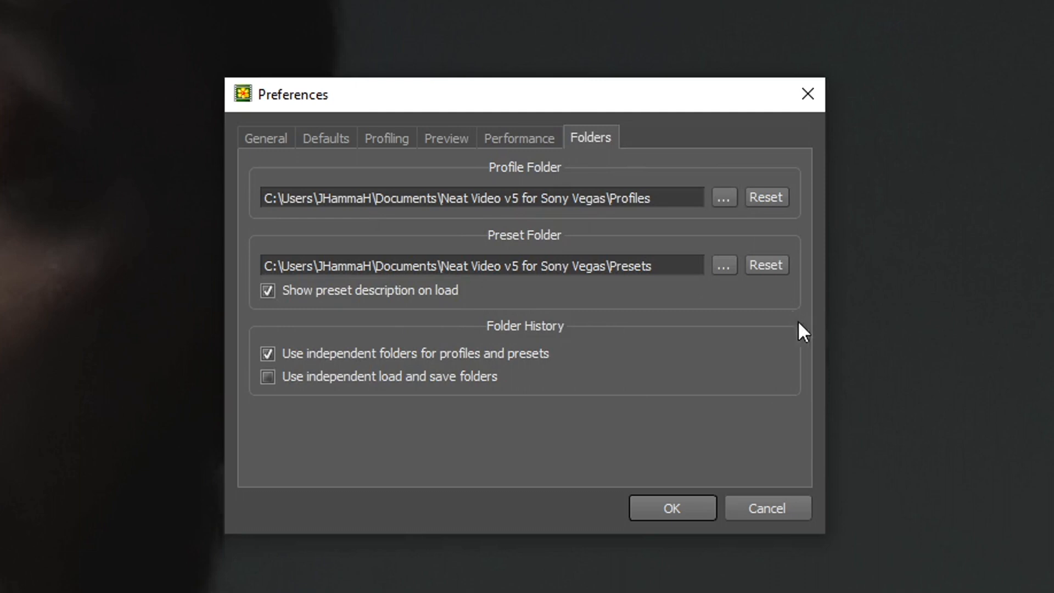